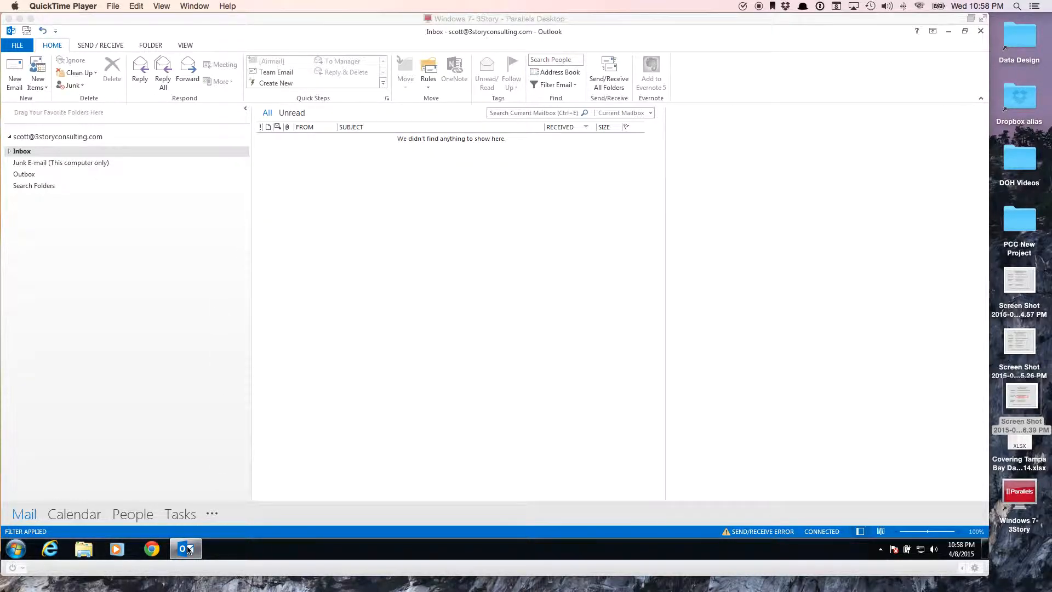
# Launch Outlook 2013 from the Microsoft Office 2013 group under All Programs.
pyautogui.click(15, 548)
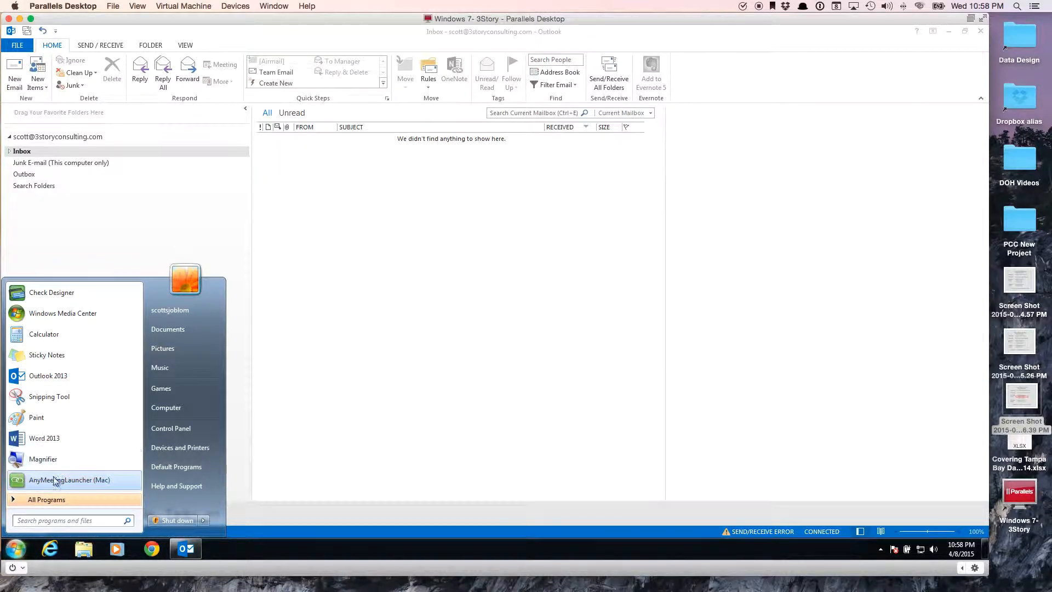
pyautogui.click(45, 499)
pyautogui.scroll(-1, 70, 405)
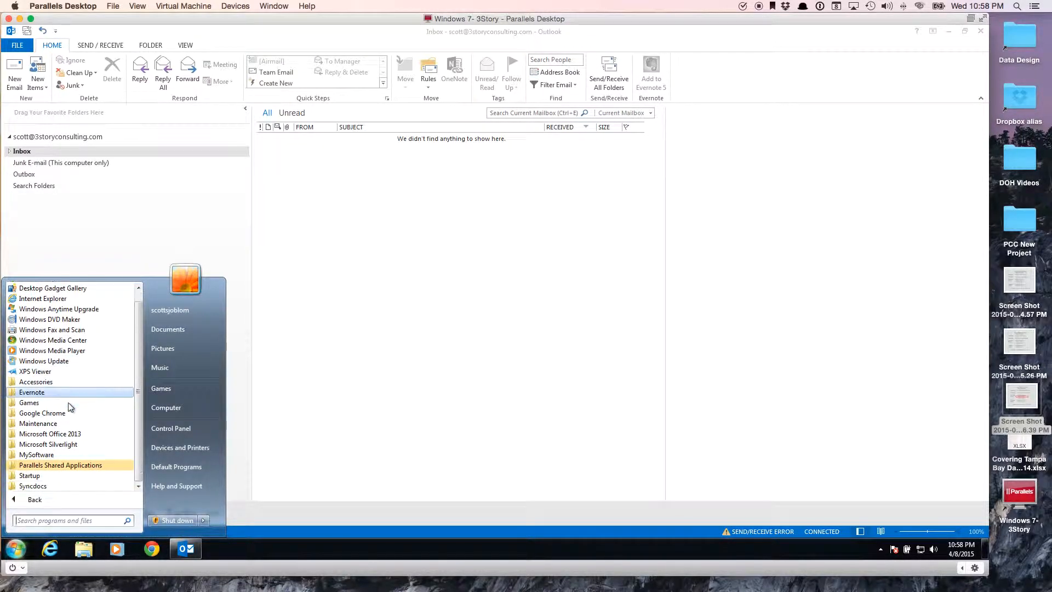
pyautogui.click(70, 437)
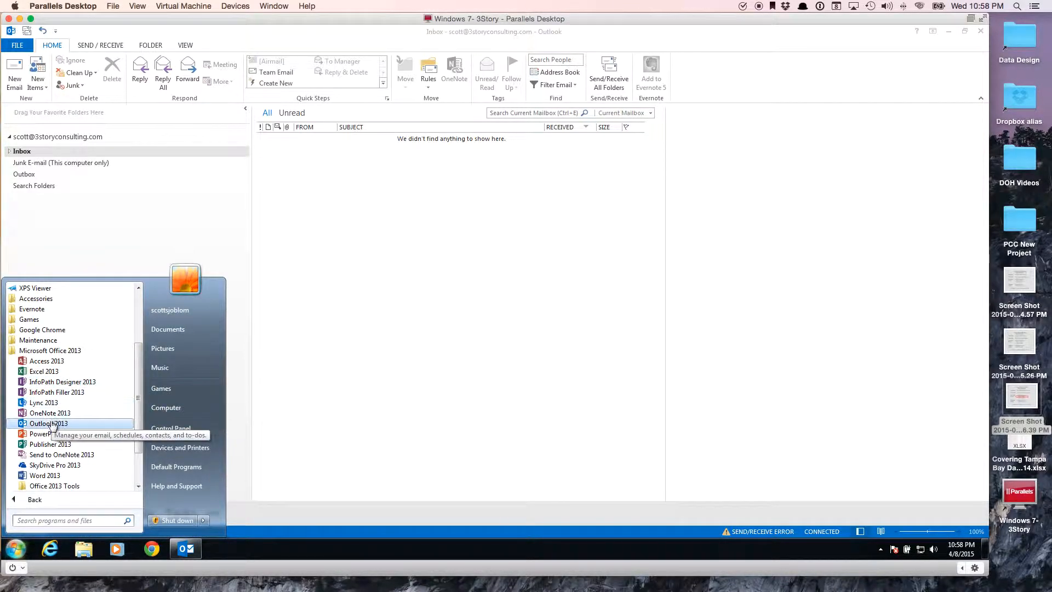
pyautogui.click(271, 371)
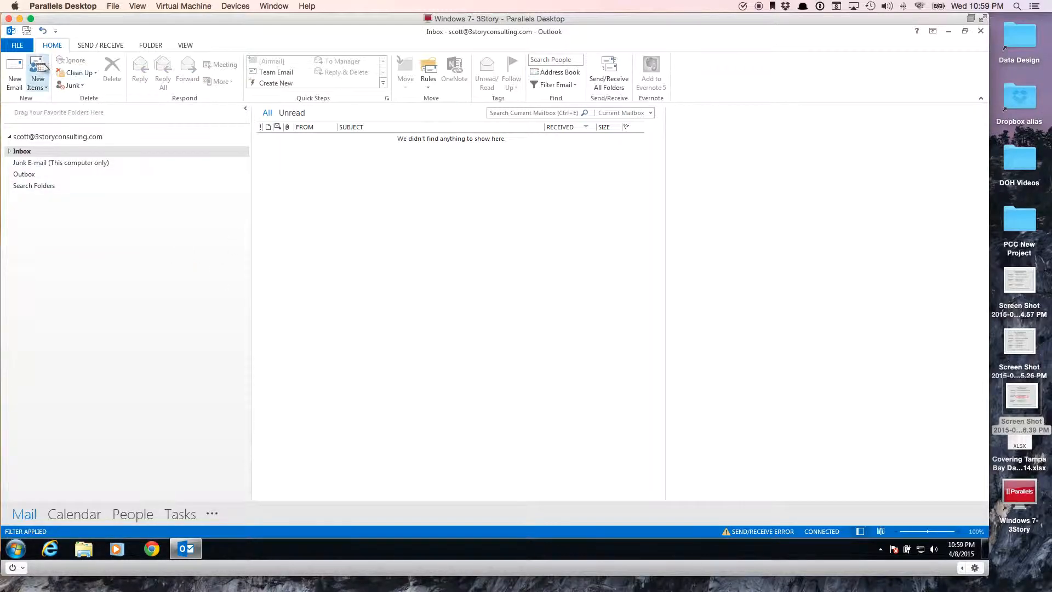
# Start the Add Account wizard from the FILE Info page.
pyautogui.click(18, 46)
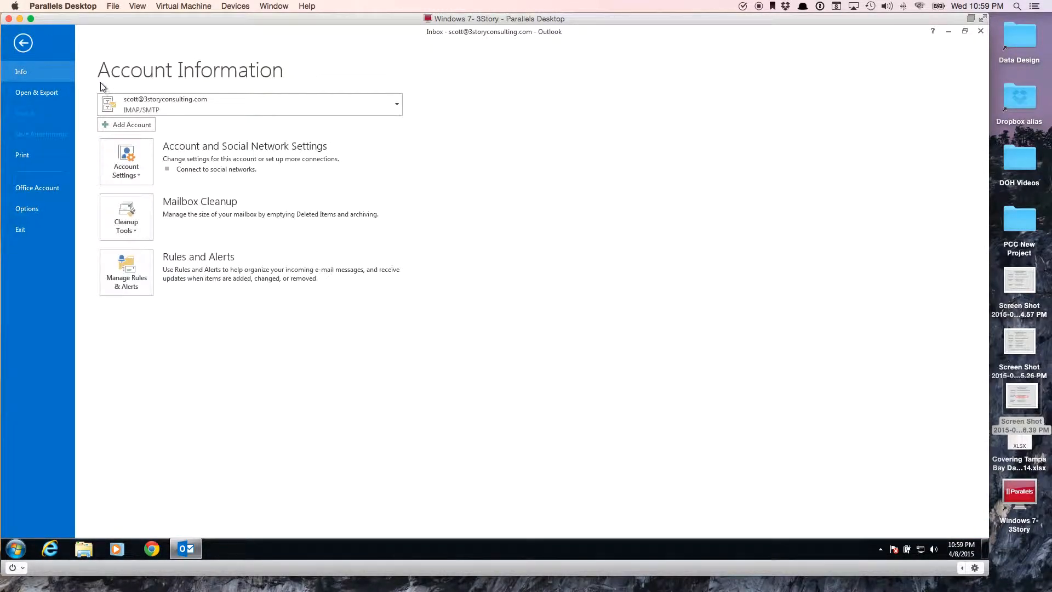
pyautogui.click(121, 125)
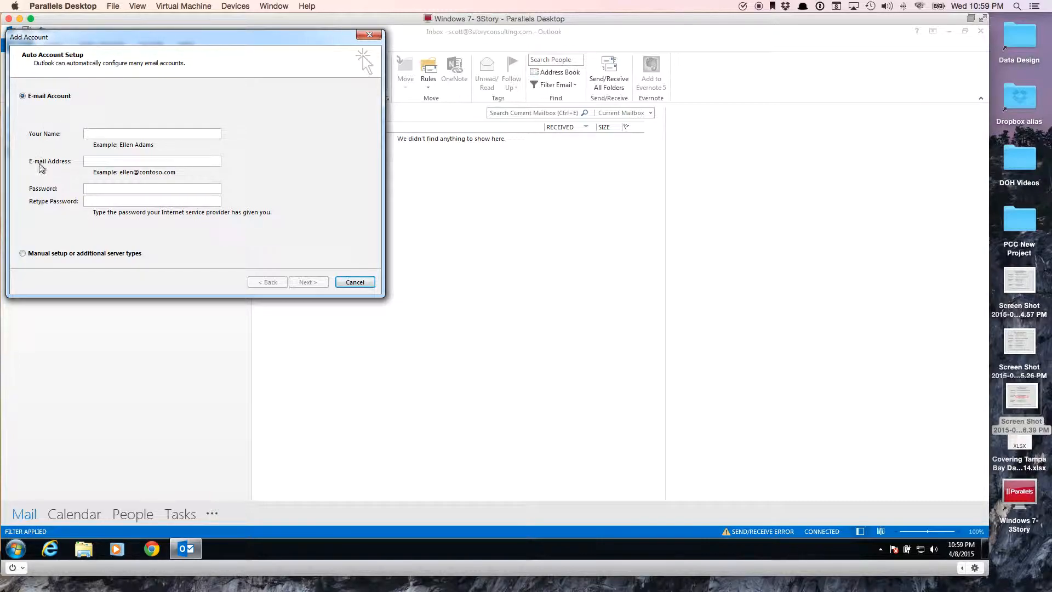
# Choose manual setup with the POP or IMAP service type to reach the settings form.
pyautogui.click(22, 253)
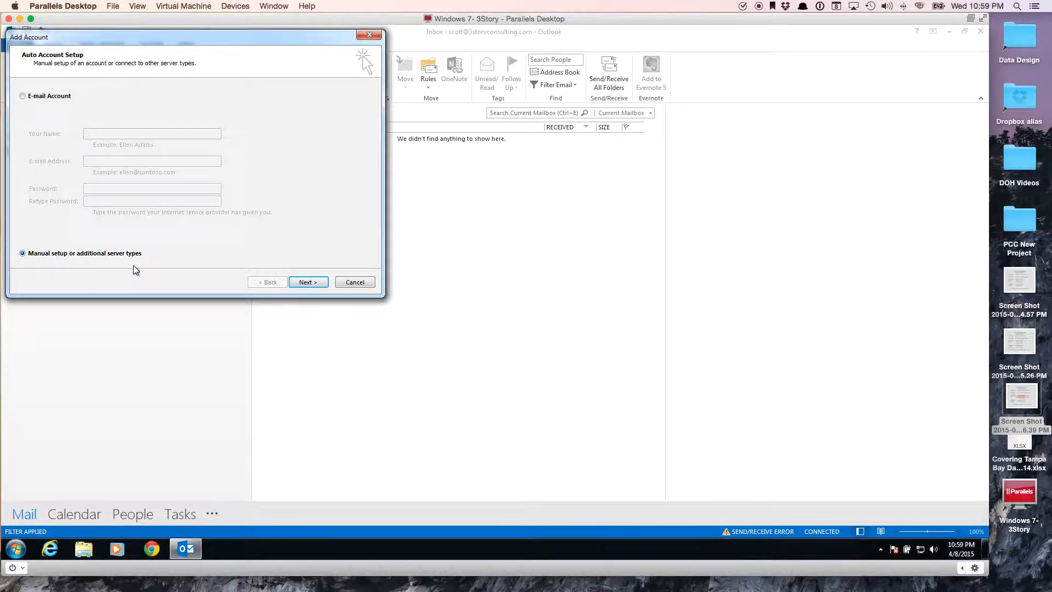
pyautogui.click(307, 282)
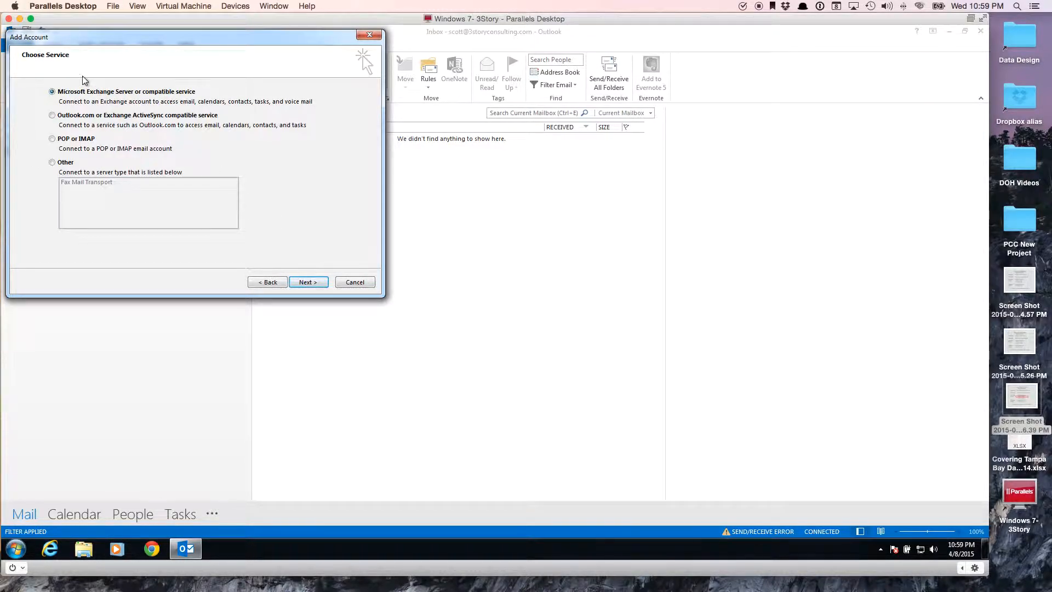
pyautogui.click(53, 140)
pyautogui.click(304, 284)
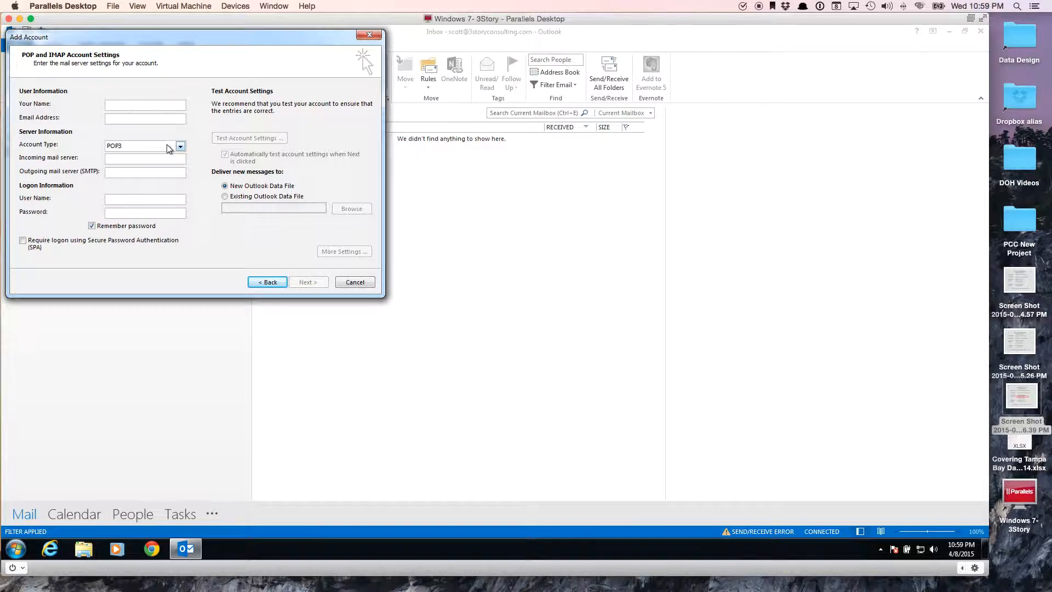
# Enter the account holder's full name and e-mail address in the User Information fields.
pyautogui.click(110, 103)
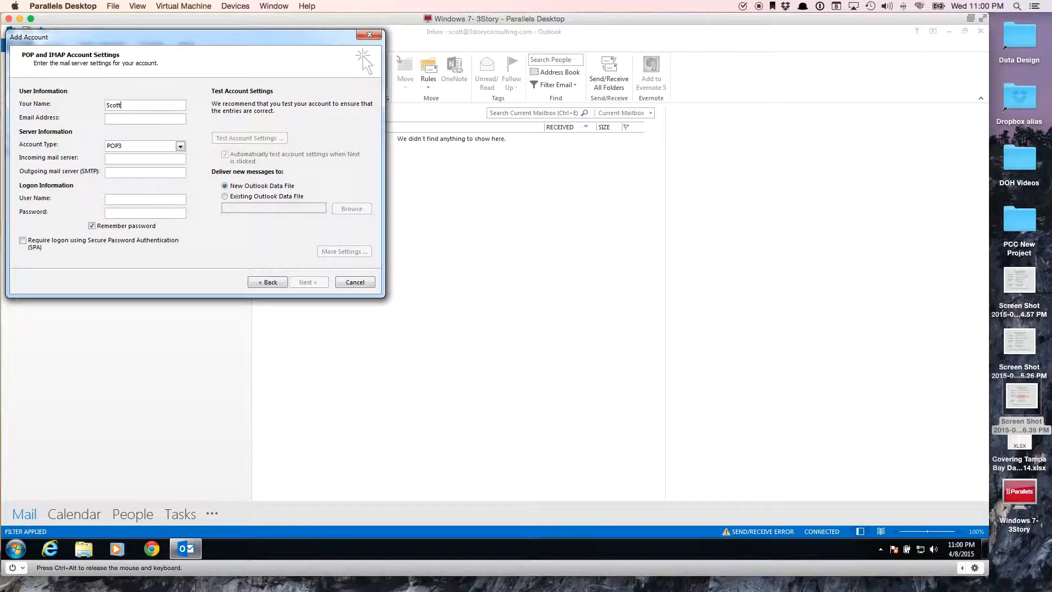
pyautogui.press('Tab')
pyautogui.press('Tab')
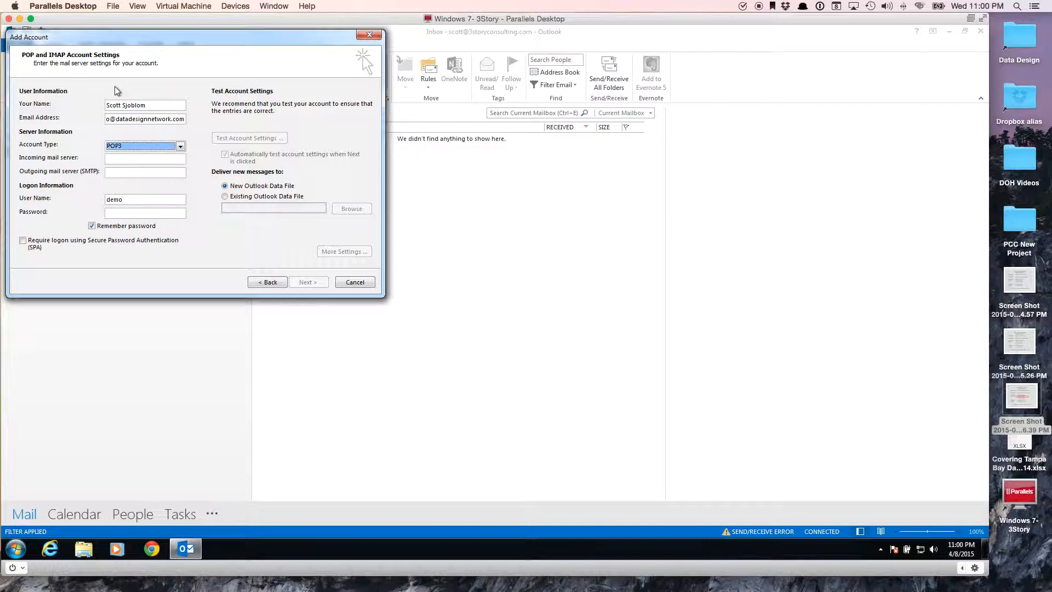
pyautogui.click(126, 146)
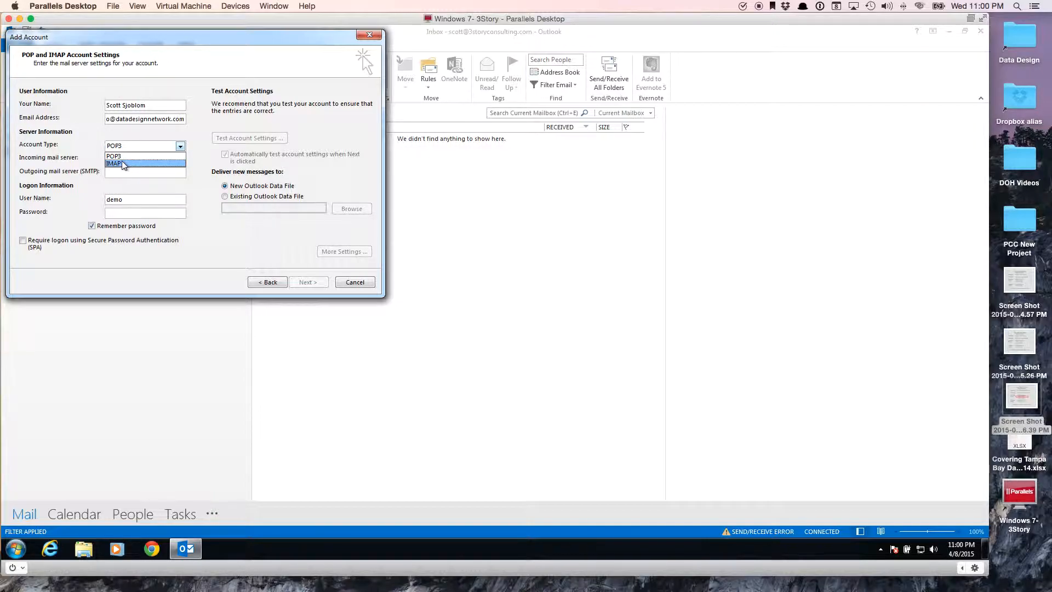
# Set the account type to IMAP with box936.bluehost.com as the mail server.
pyautogui.click(121, 163)
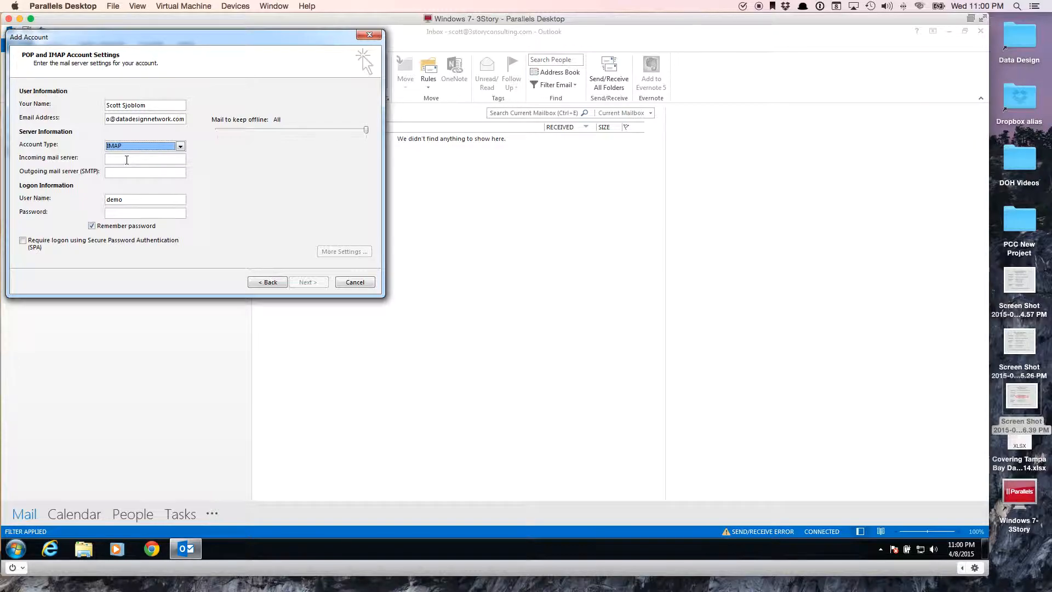
pyautogui.click(127, 159)
pyautogui.click(124, 160)
pyautogui.write('box')
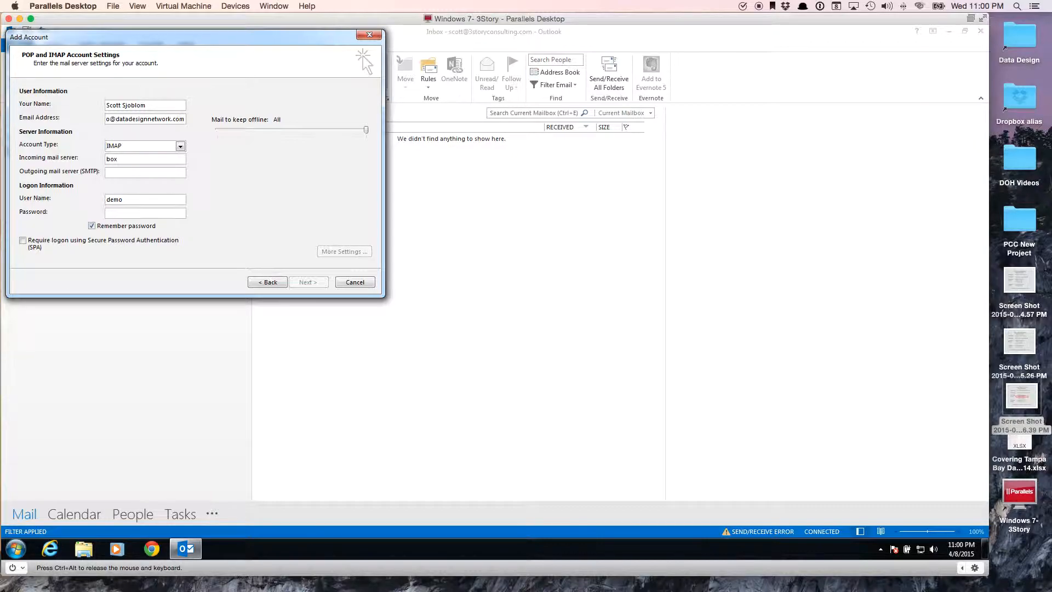
pyautogui.write('936')
pyautogui.write('.bluehost.com')
pyautogui.write('bo')
pyautogui.write('x')
pyautogui.write('93')
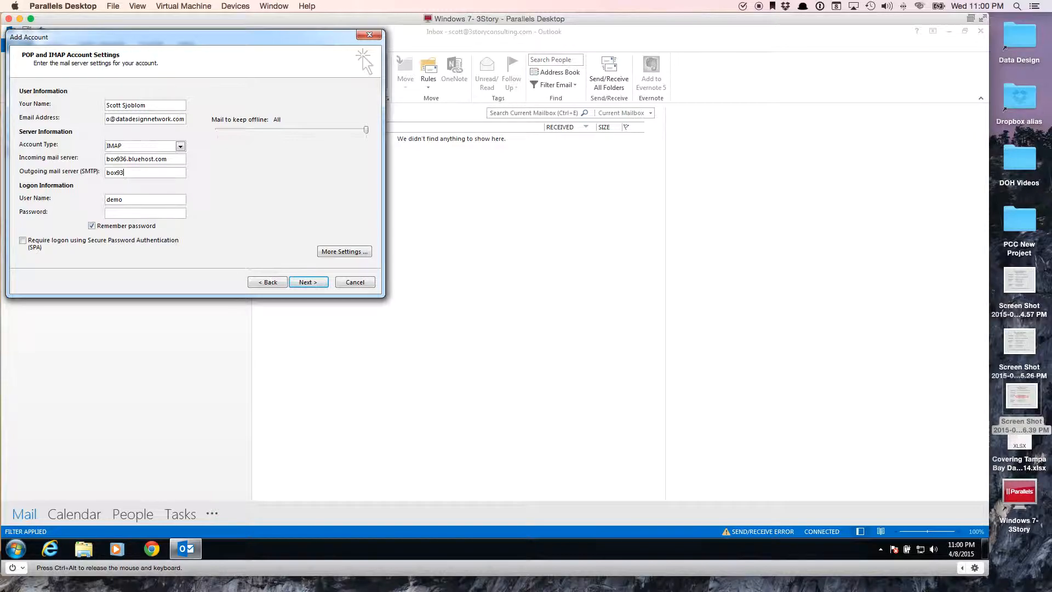
pyautogui.write('6.bluehost.com')
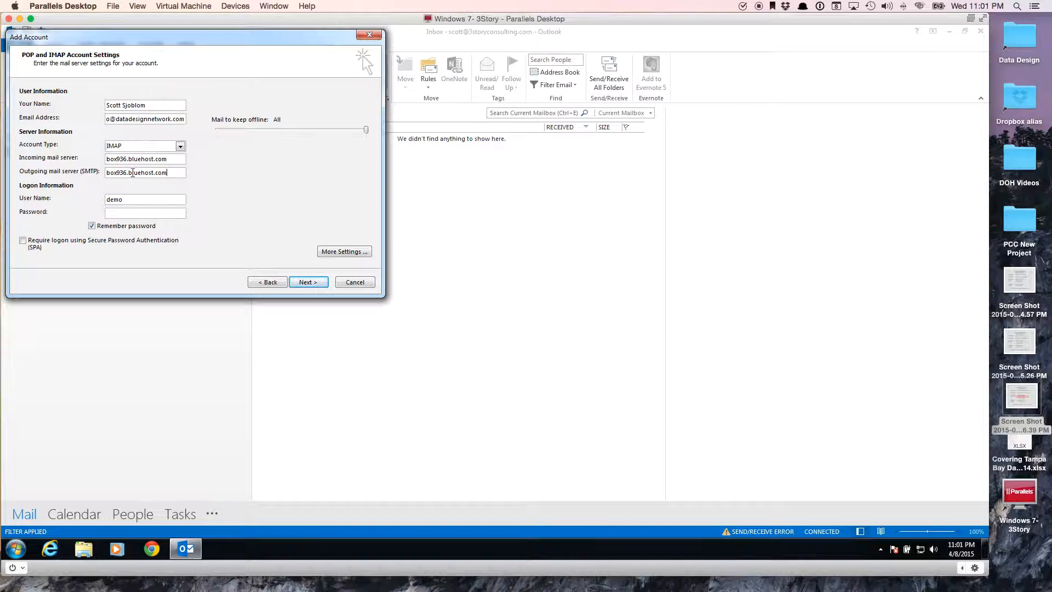
# Complete the logon user name as the full e-mail address and enter the account password.
pyautogui.click(126, 201)
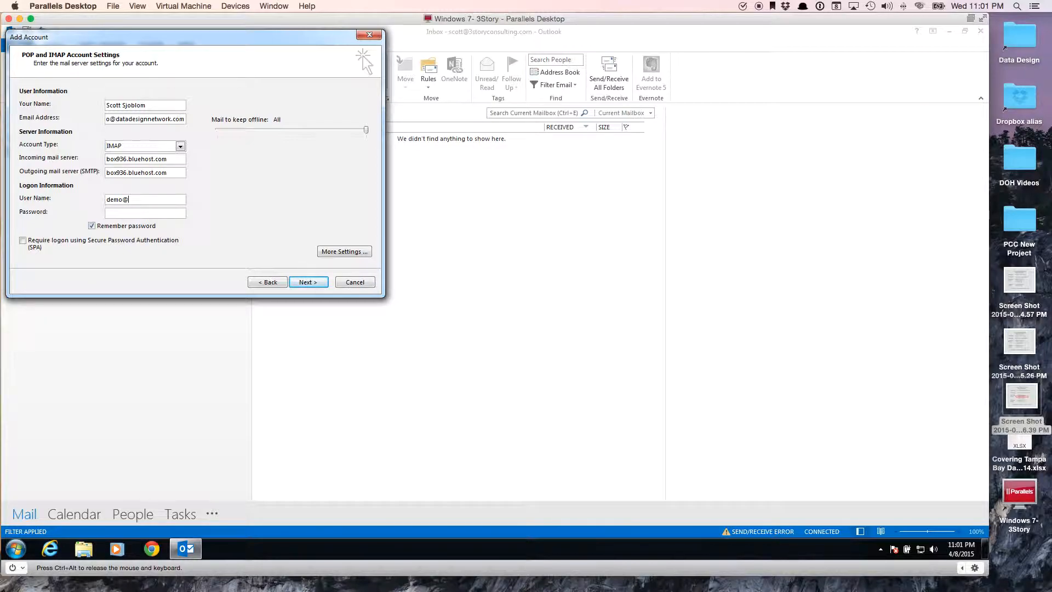
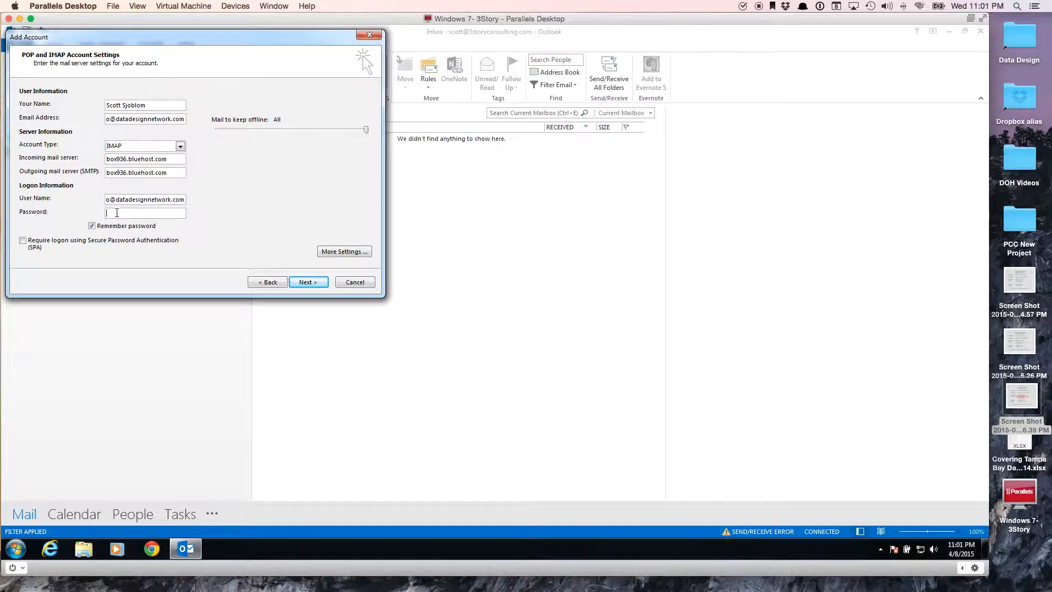
pyautogui.click(116, 212)
pyautogui.write('********')
# In More Settings, require authentication for the outgoing SMTP server and view the Advanced settings.
pyautogui.click(337, 251)
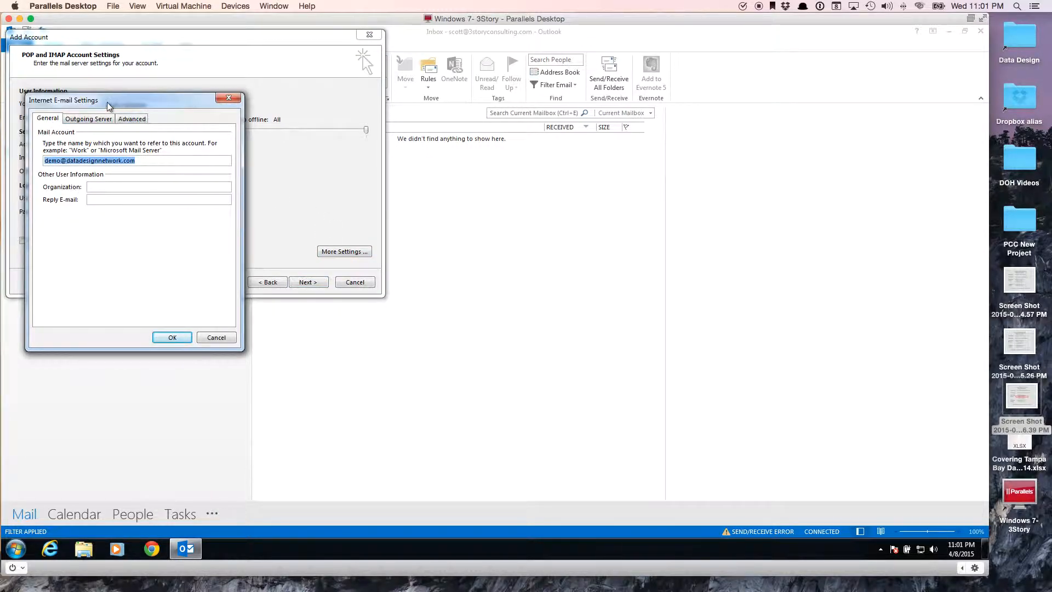
pyautogui.click(83, 120)
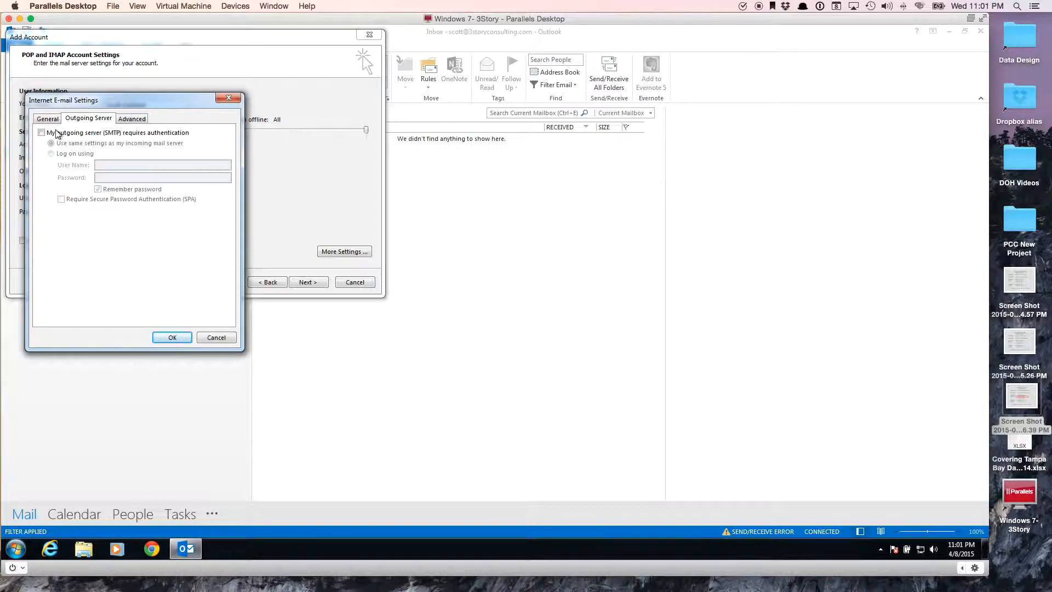
pyautogui.click(42, 133)
pyautogui.click(133, 119)
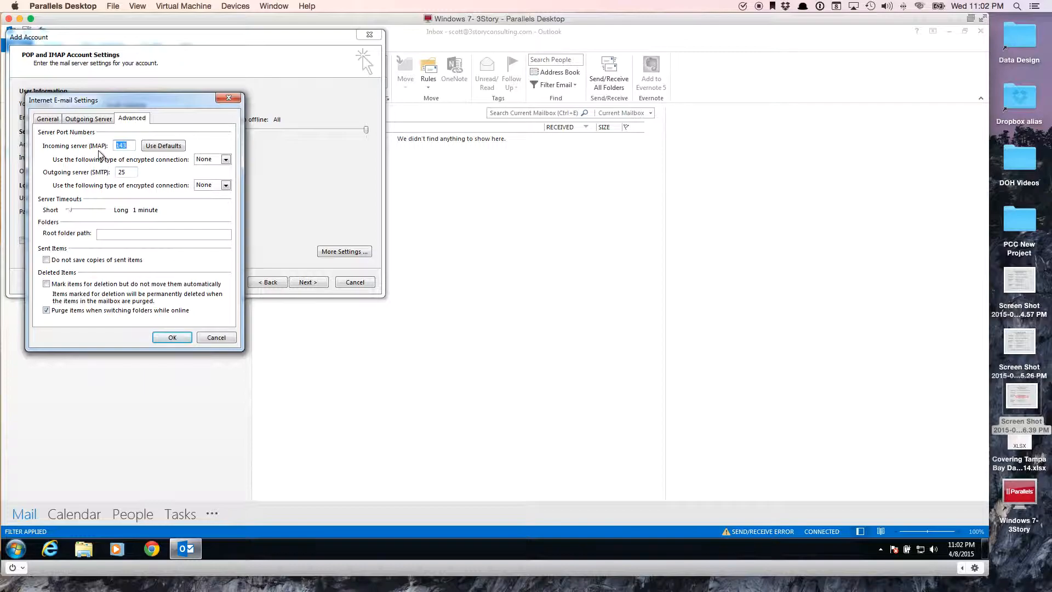
# Set incoming IMAP to port 993 with SSL and outgoing SMTP to port 465 with SSL.
pyautogui.write('993')
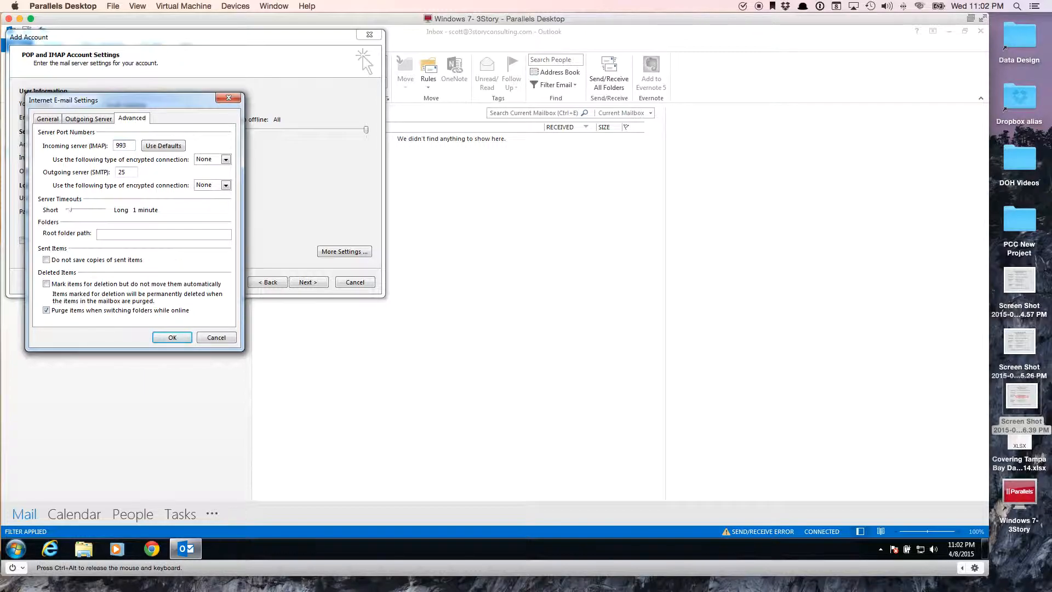
pyautogui.click(222, 160)
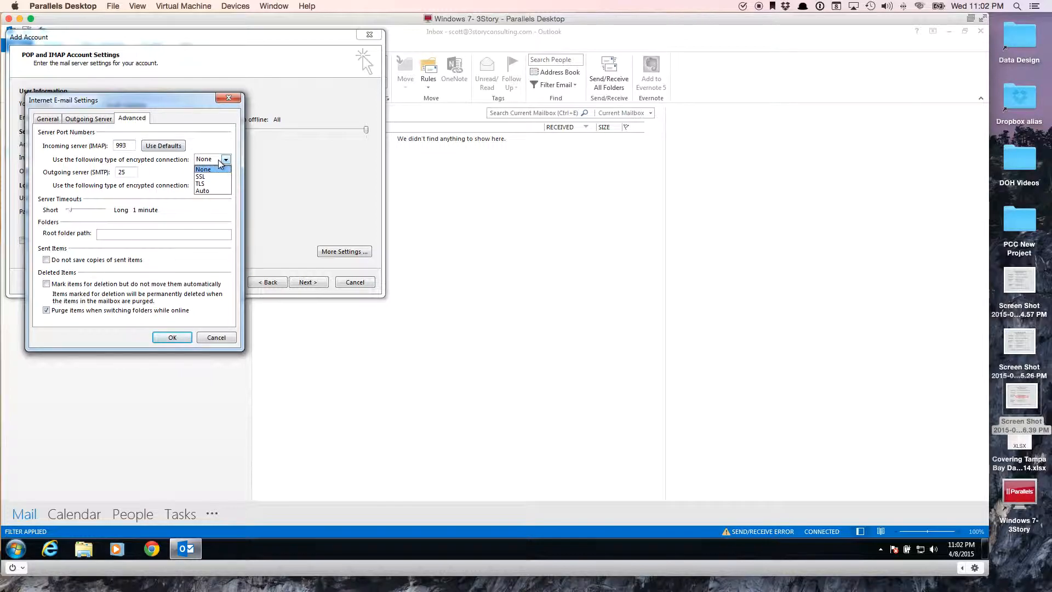
pyautogui.click(203, 176)
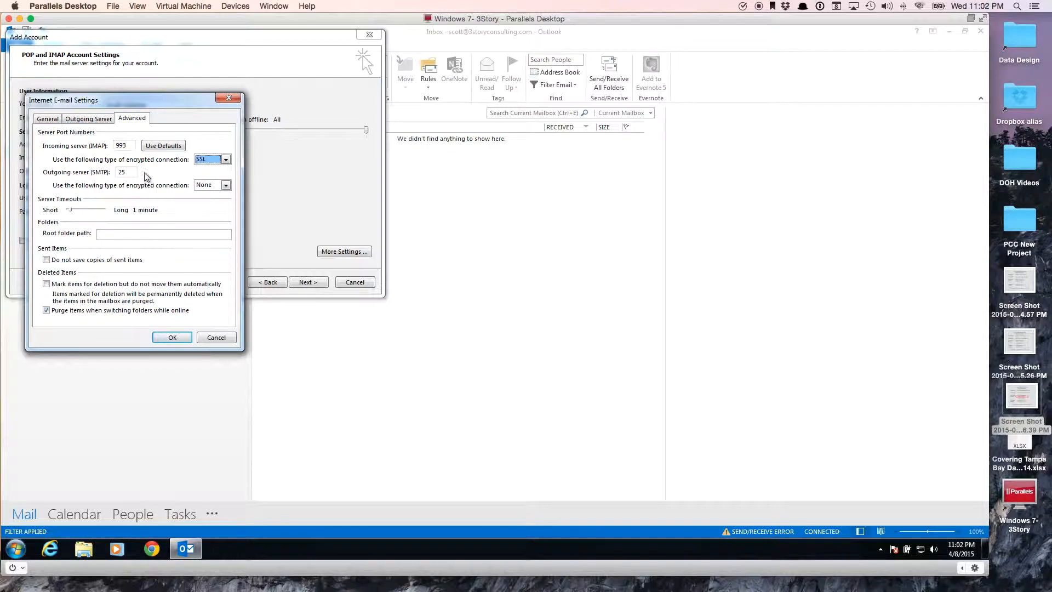
pyautogui.doubleClick(122, 173)
pyautogui.write('46')
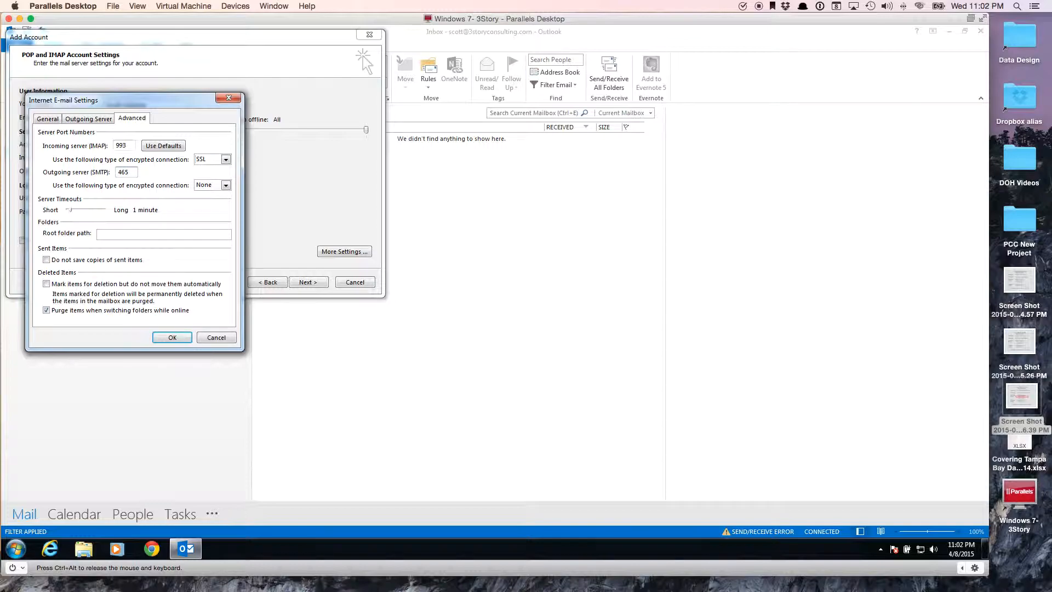
pyautogui.click(225, 185)
pyautogui.click(209, 203)
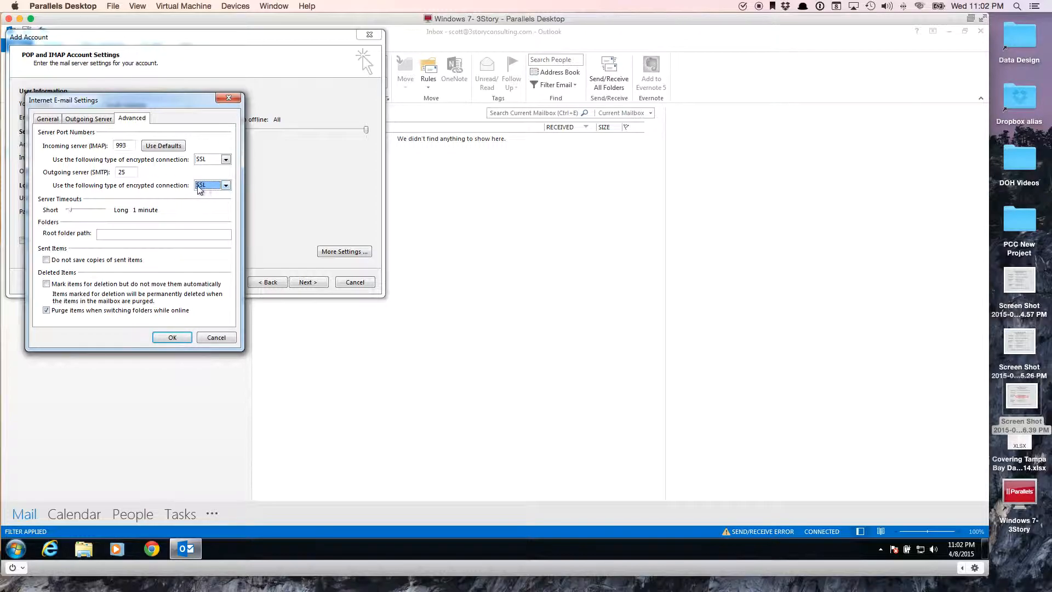
pyautogui.doubleClick(122, 172)
pyautogui.write('465')
pyautogui.click(171, 338)
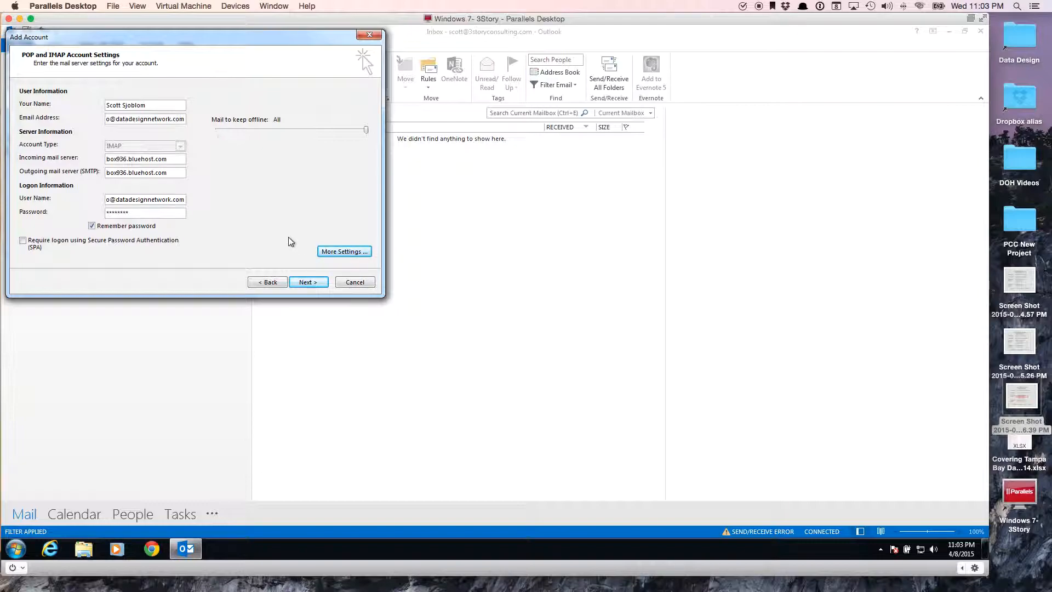
# Run the account settings test, close the successful results, and finish adding the account.
pyautogui.click(305, 283)
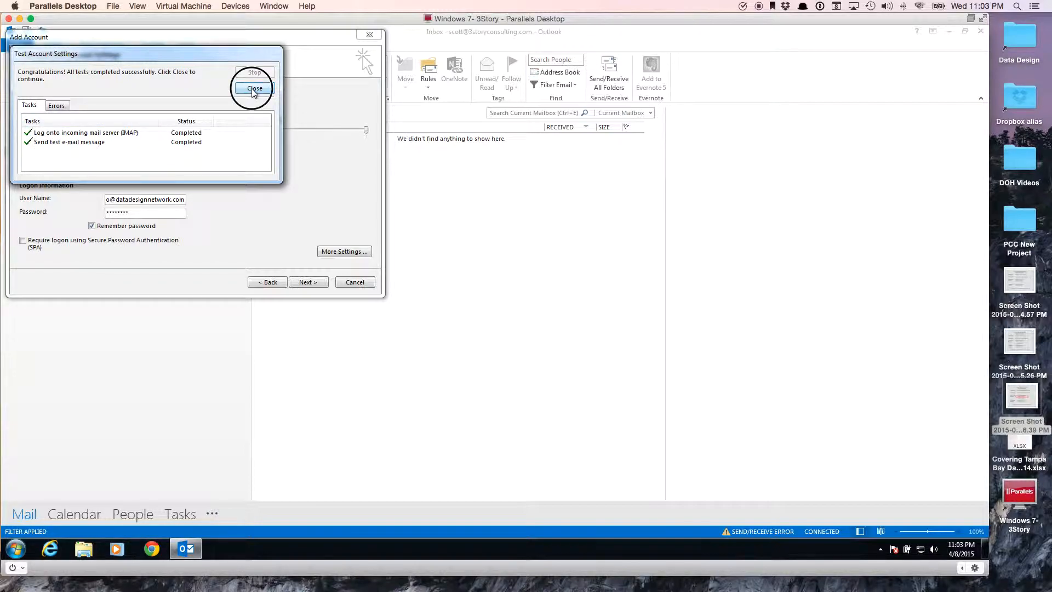
pyautogui.click(253, 90)
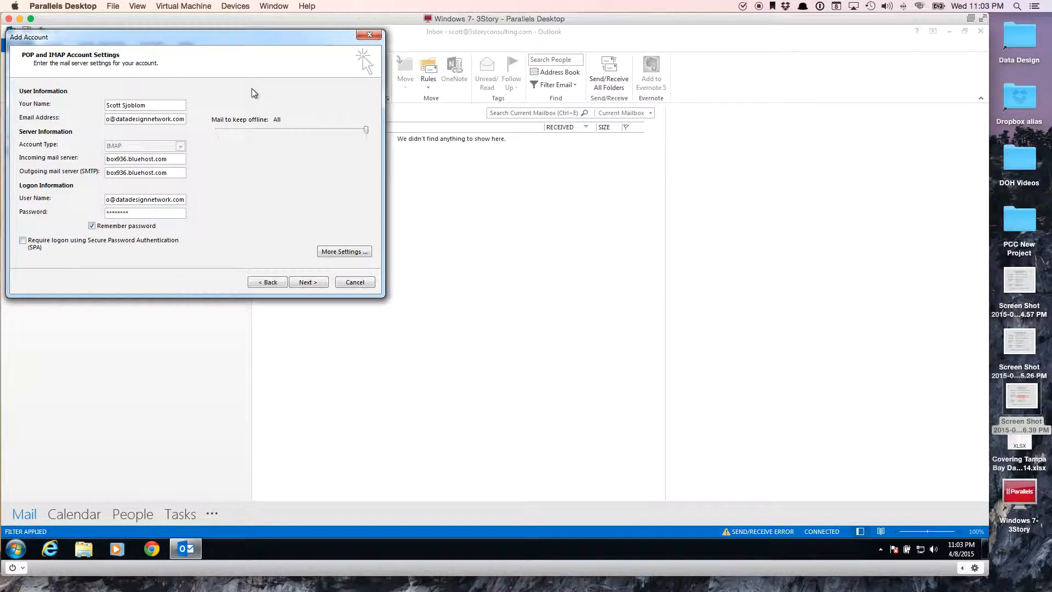
pyautogui.click(303, 280)
pyautogui.click(302, 281)
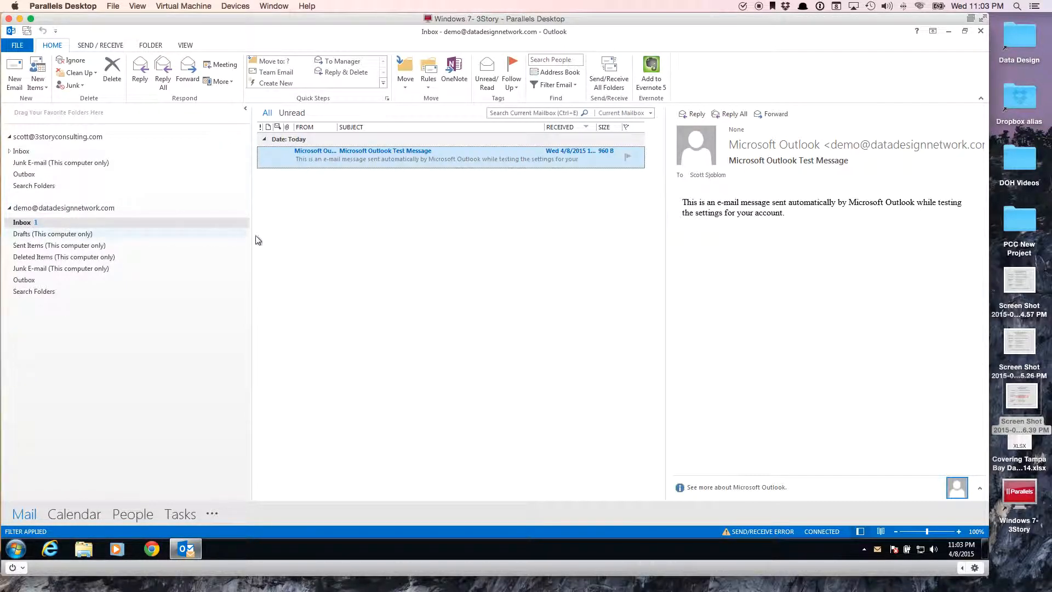
pyautogui.doubleClick(389, 157)
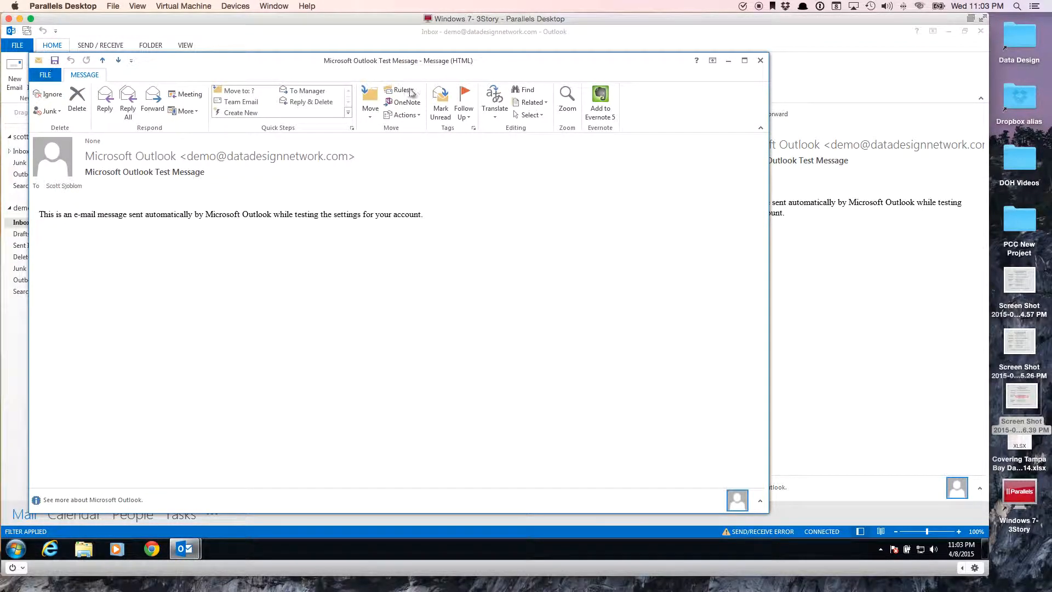
pyautogui.click(760, 61)
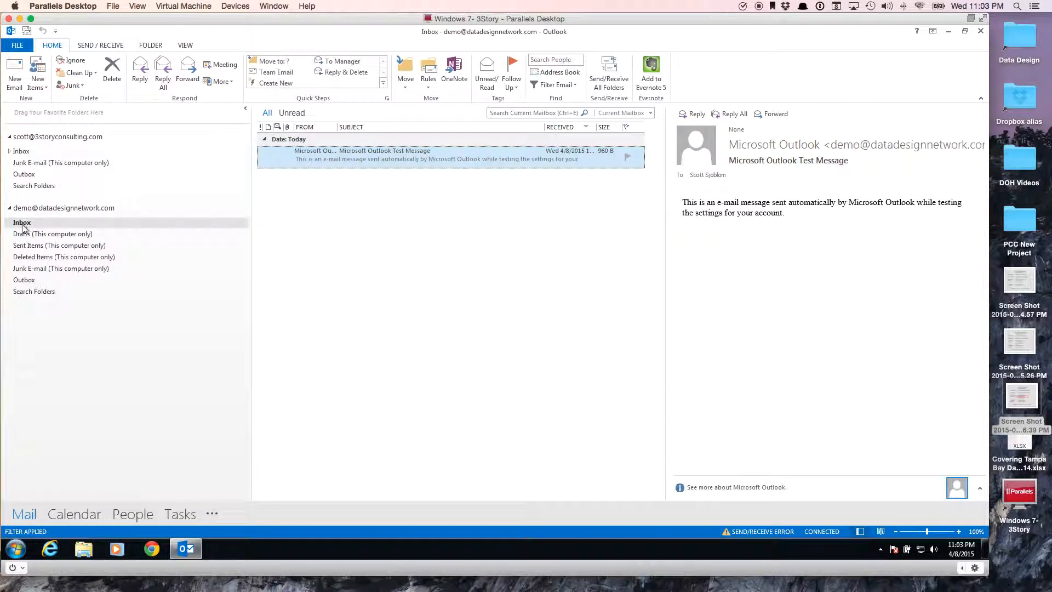
# Add the new account's Inbox, its Sent Items, and the other account's Inbox to Favorites.
pyautogui.moveTo(21, 223); pyautogui.dragTo(43, 113)
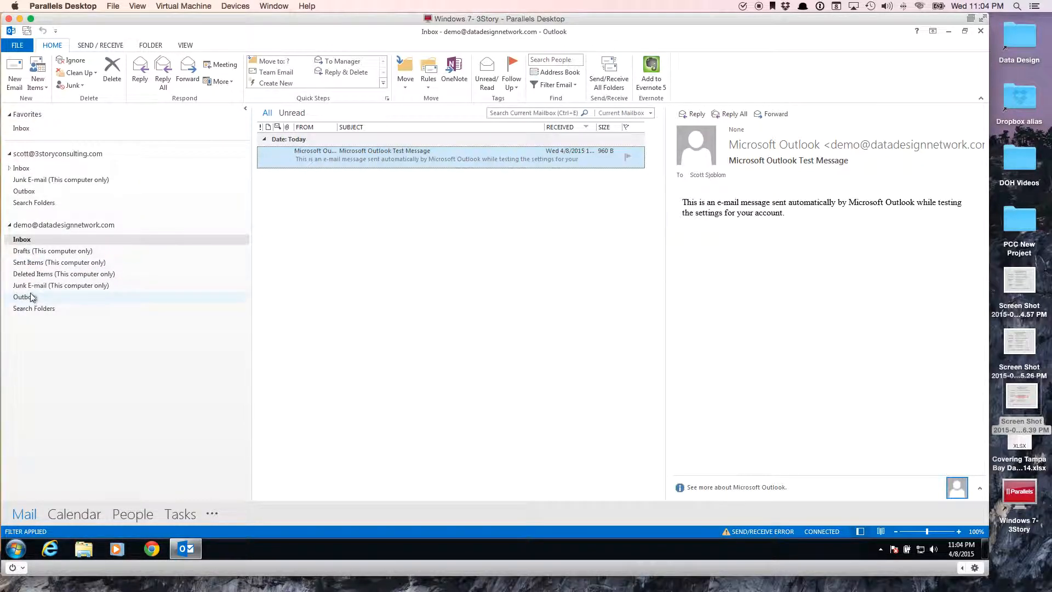
pyautogui.moveTo(33, 262); pyautogui.dragTo(49, 133)
pyautogui.moveTo(23, 184); pyautogui.dragTo(47, 153)
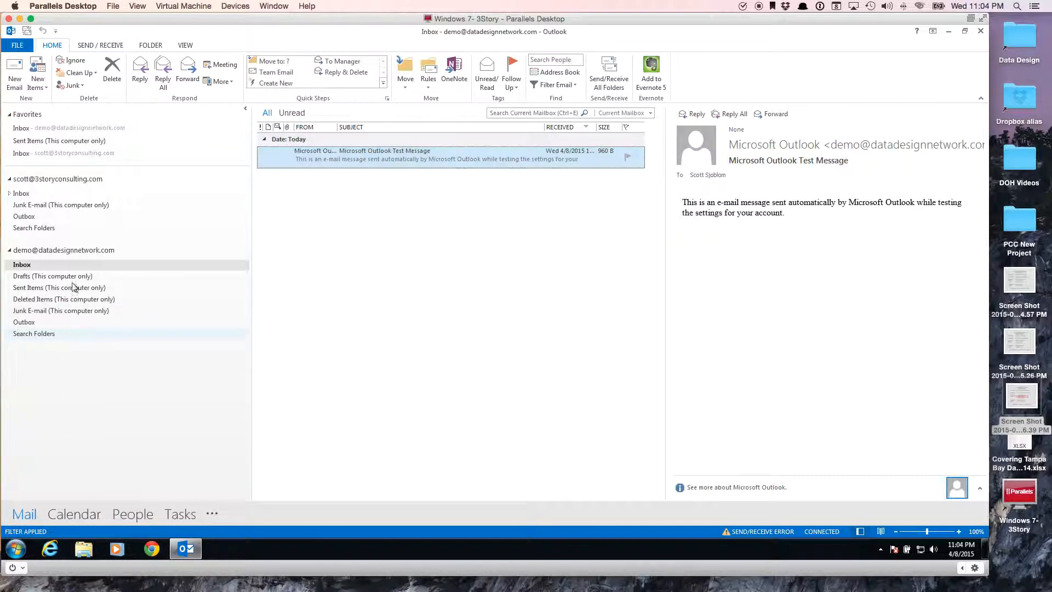
# Check both favorite Inboxes, then delete the test message from the new account's Inbox.
pyautogui.click(42, 128)
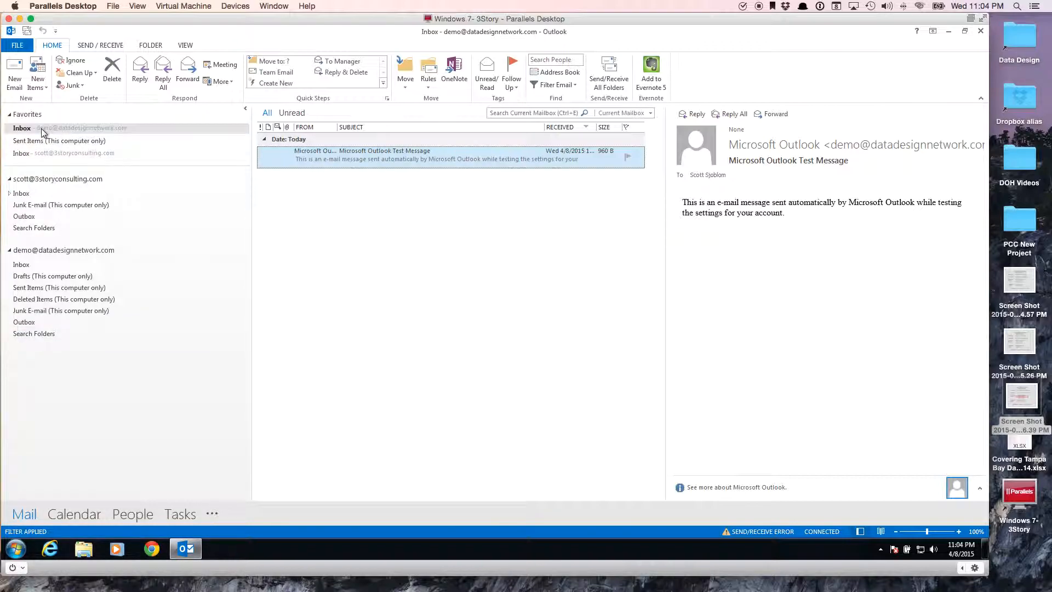
pyautogui.click(77, 153)
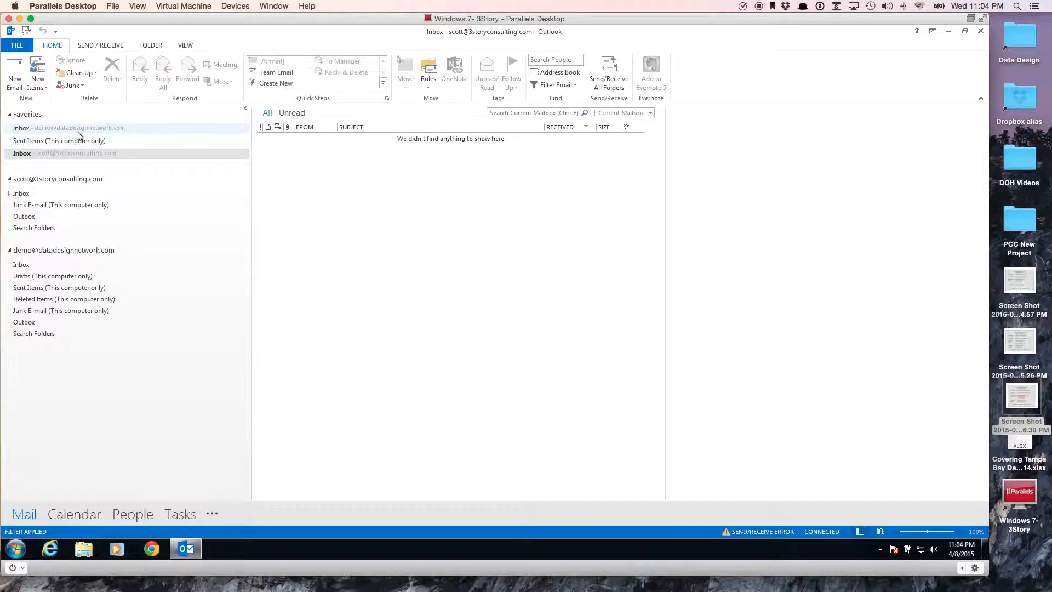
pyautogui.click(77, 128)
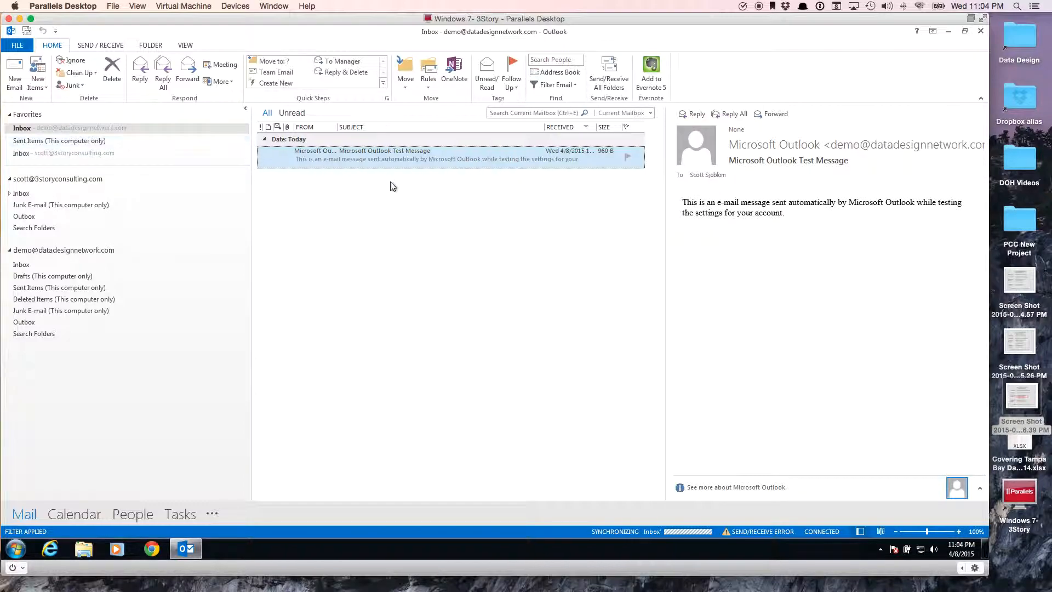
pyautogui.click(113, 71)
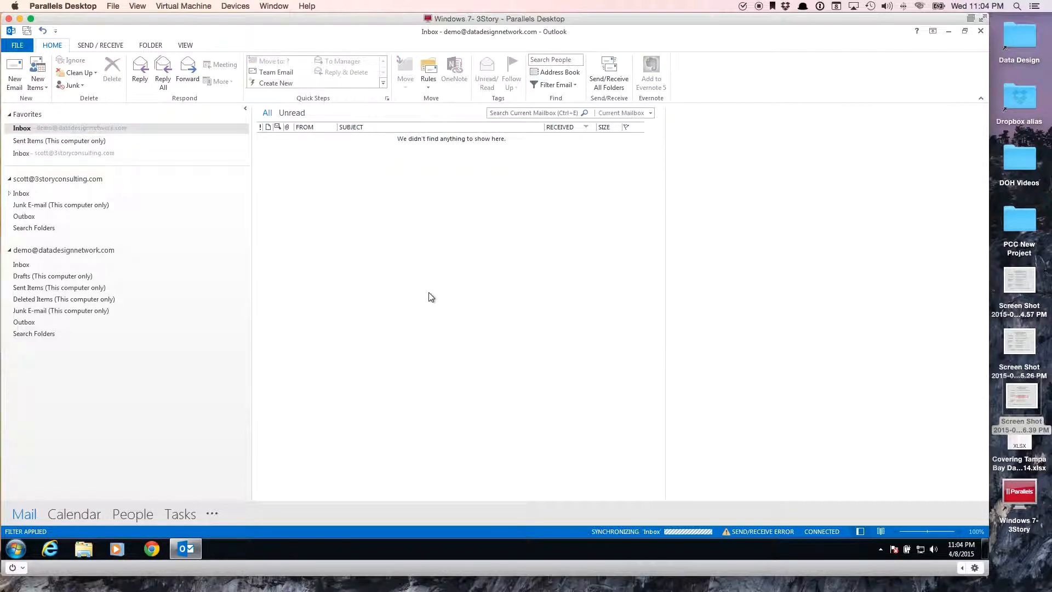